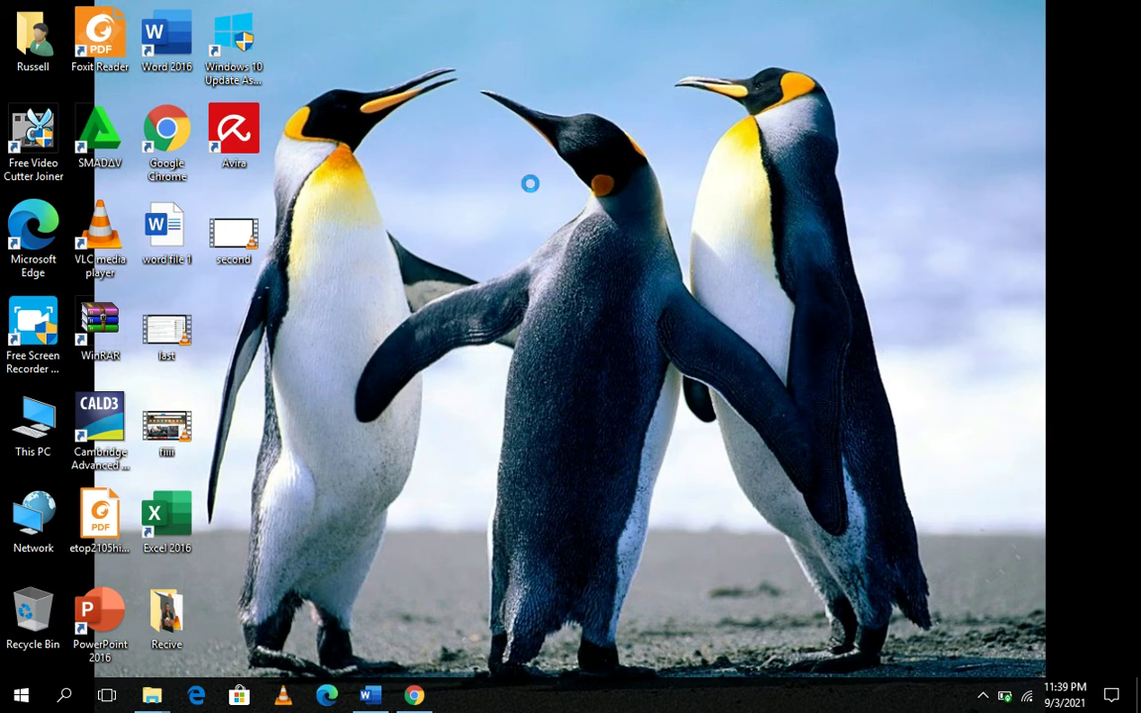
Refresh the desktop and launch Google Chrome.
right_click(530, 183)
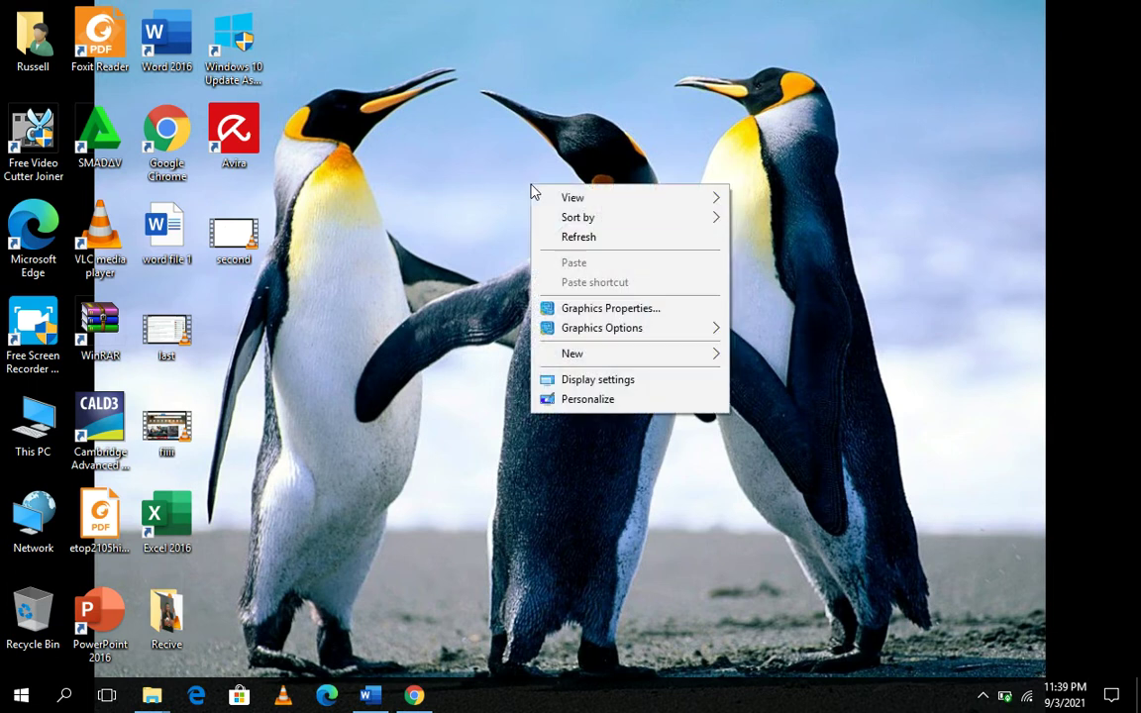
left_click(567, 234)
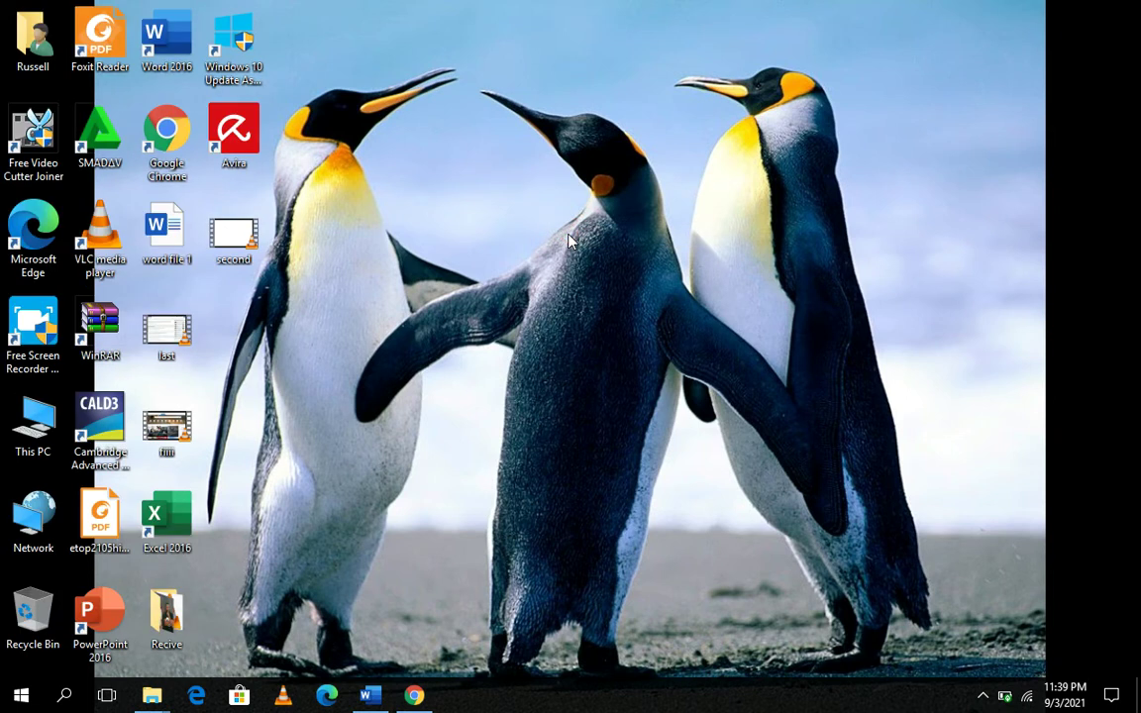
double_click(178, 137)
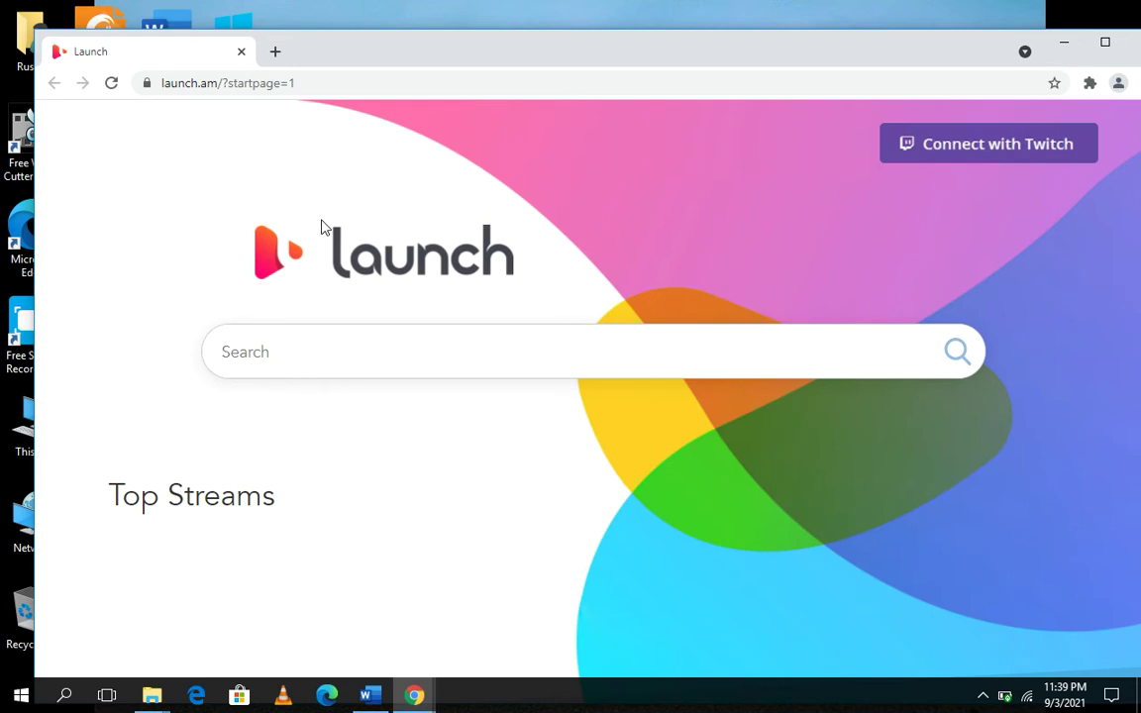
Search Google for 'google translate' using the search suggestion.
left_click(278, 351)
type("goggle")
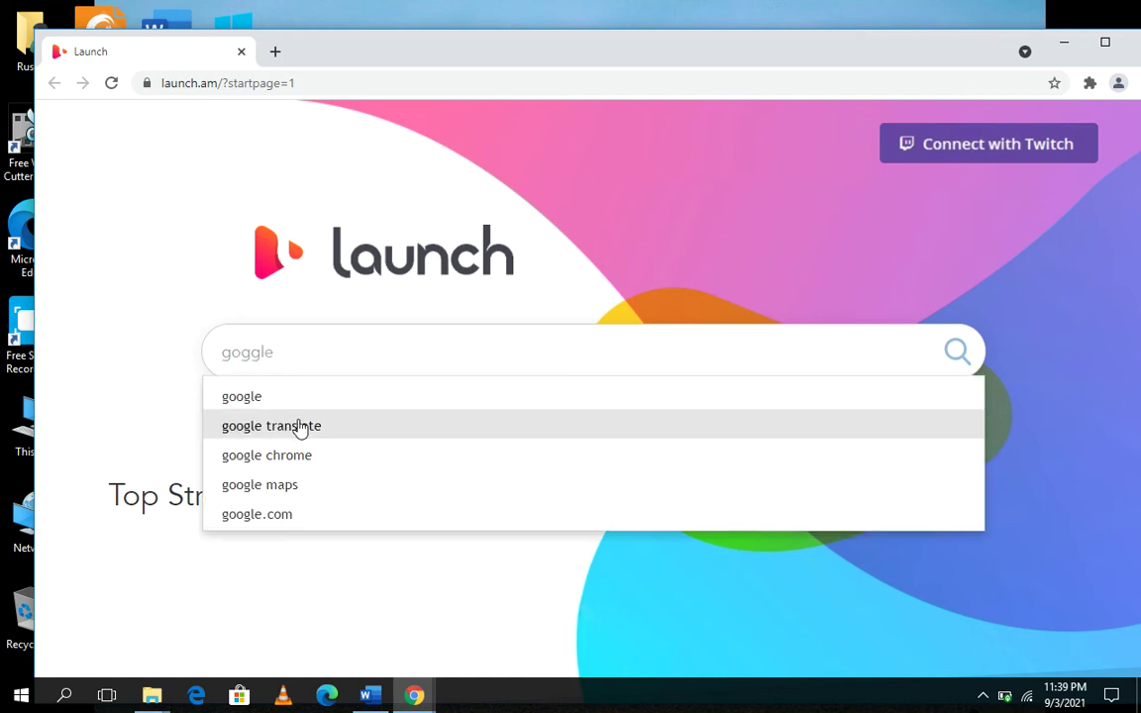
left_click(300, 428)
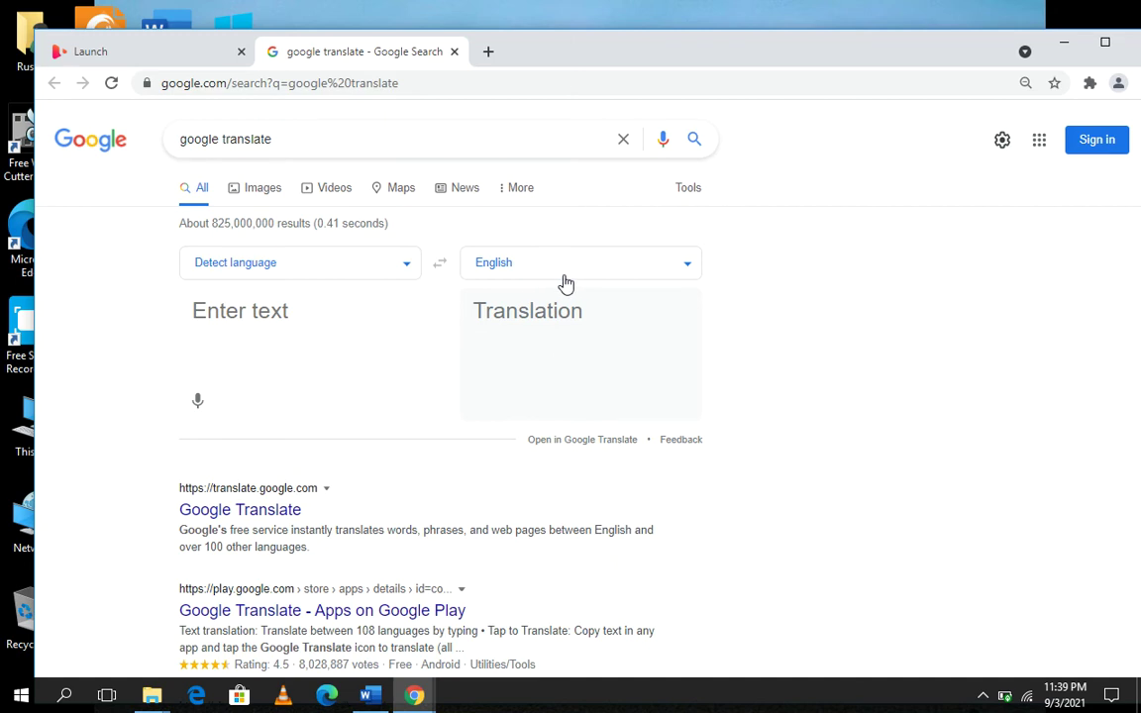
Set the target language to French by searching 'fr' in the language list.
left_click(691, 265)
left_click(355, 267)
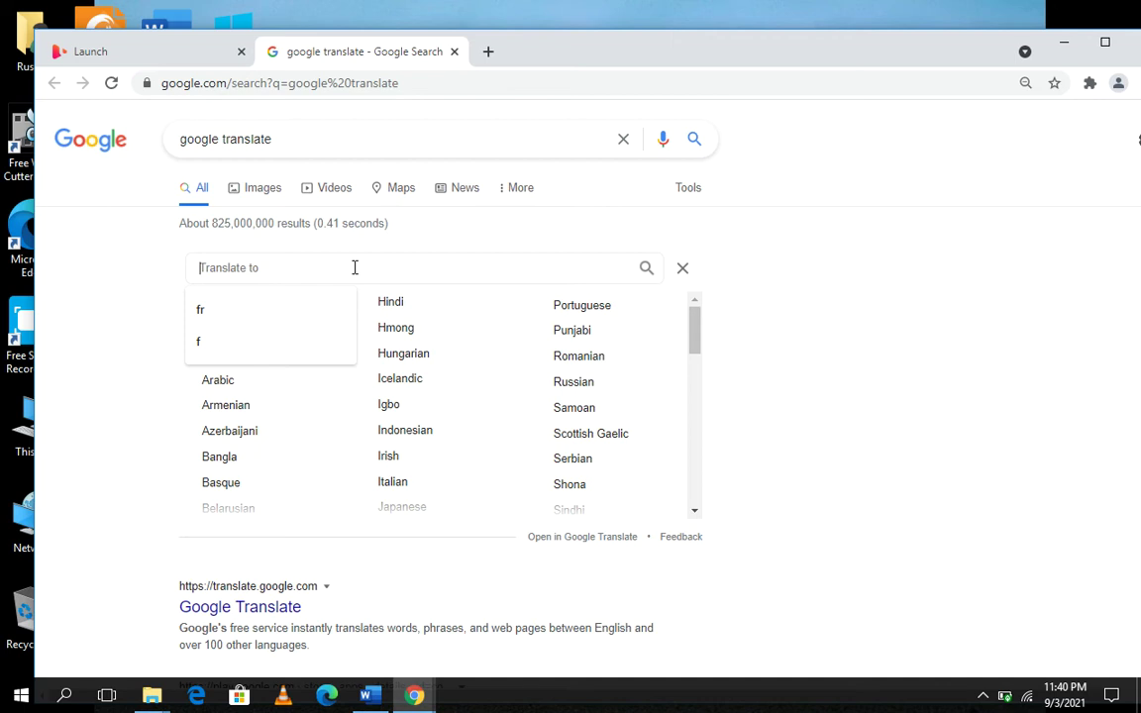
type("fr")
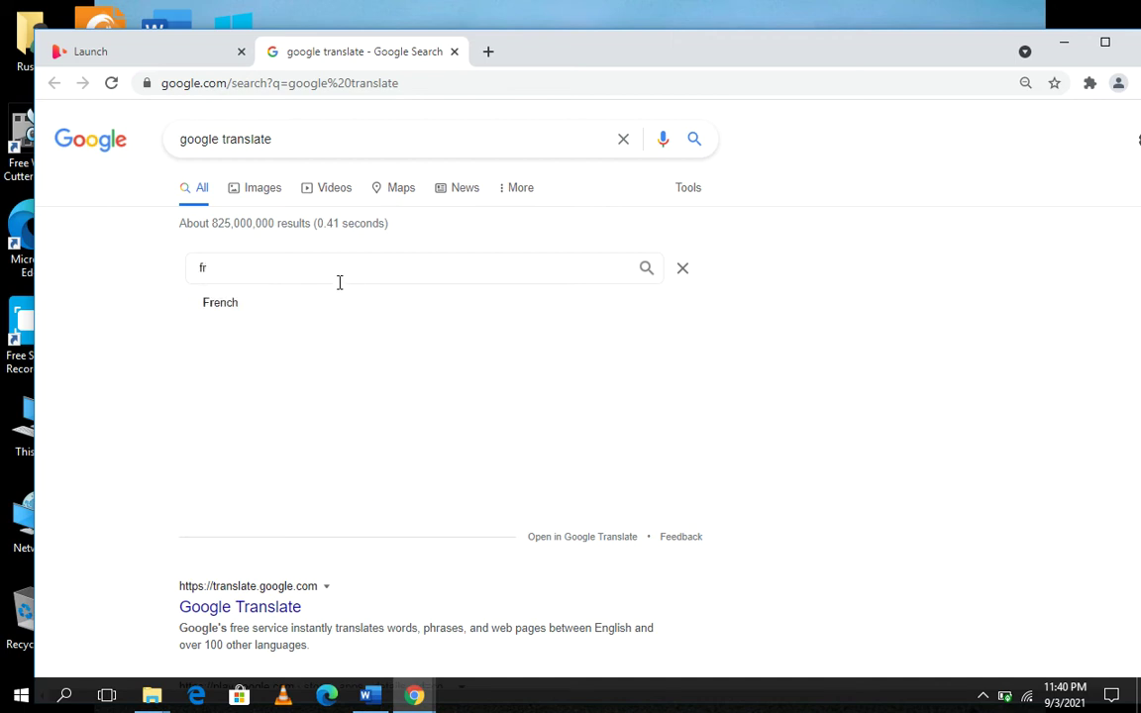
left_click(300, 306)
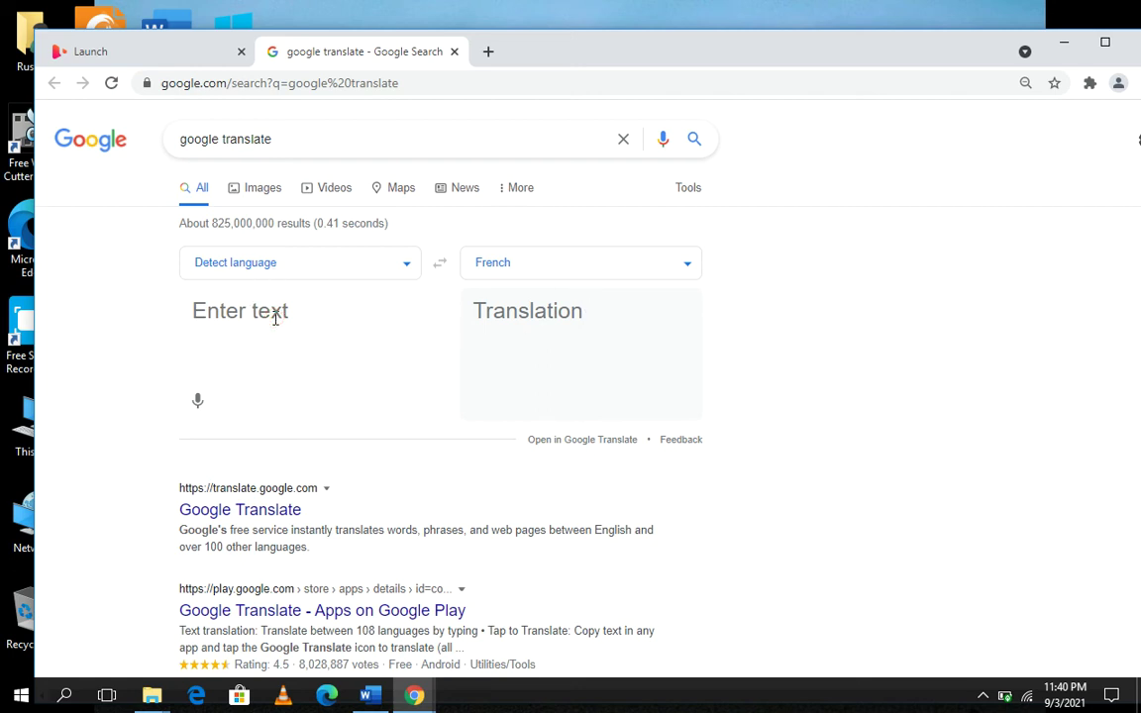
Type 'i am going to school' to see 'je vais à l'école', then erase it back to 'i'.
type("i ")
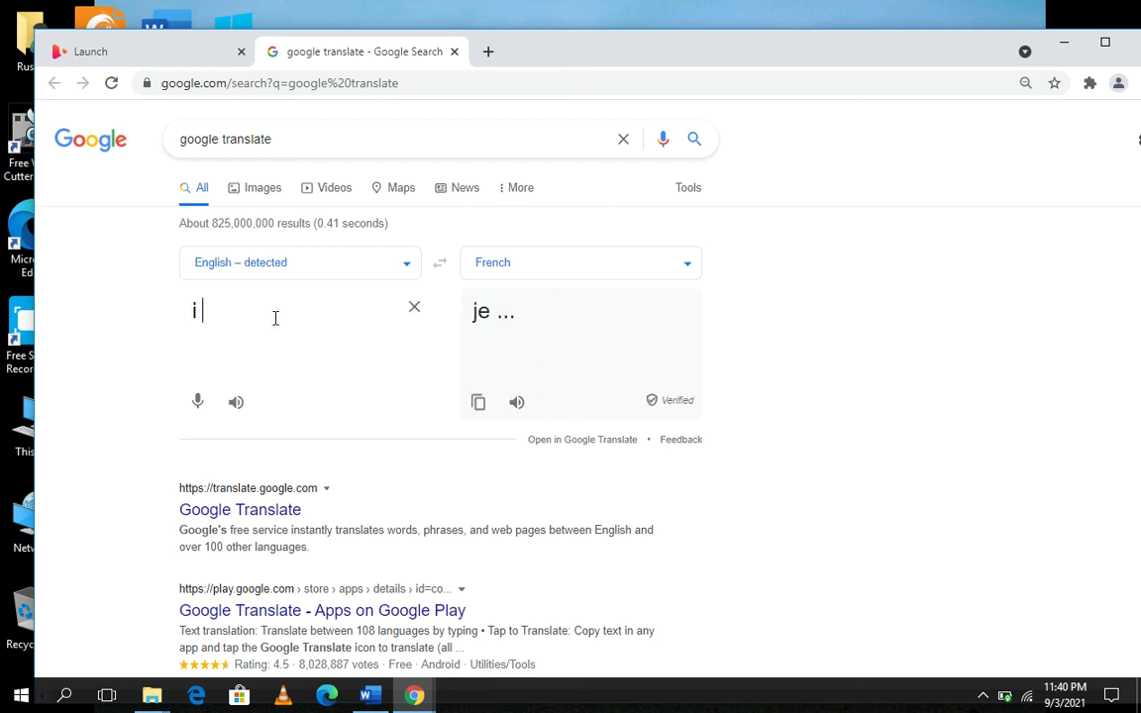
type("am ")
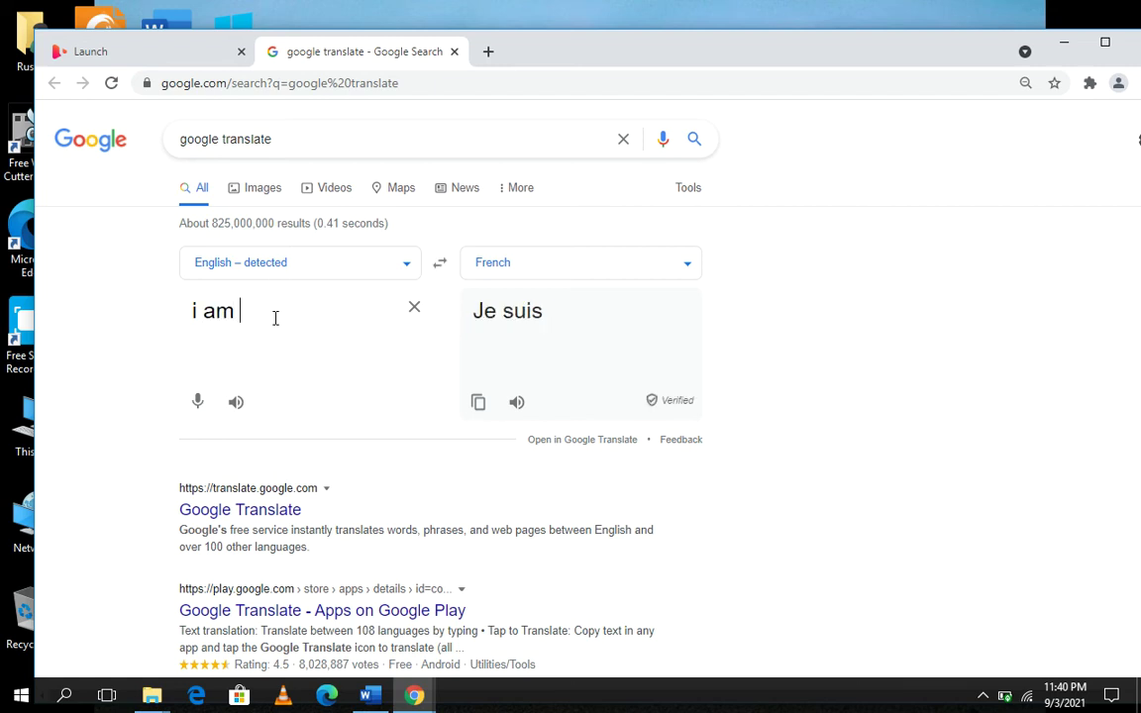
type("going ")
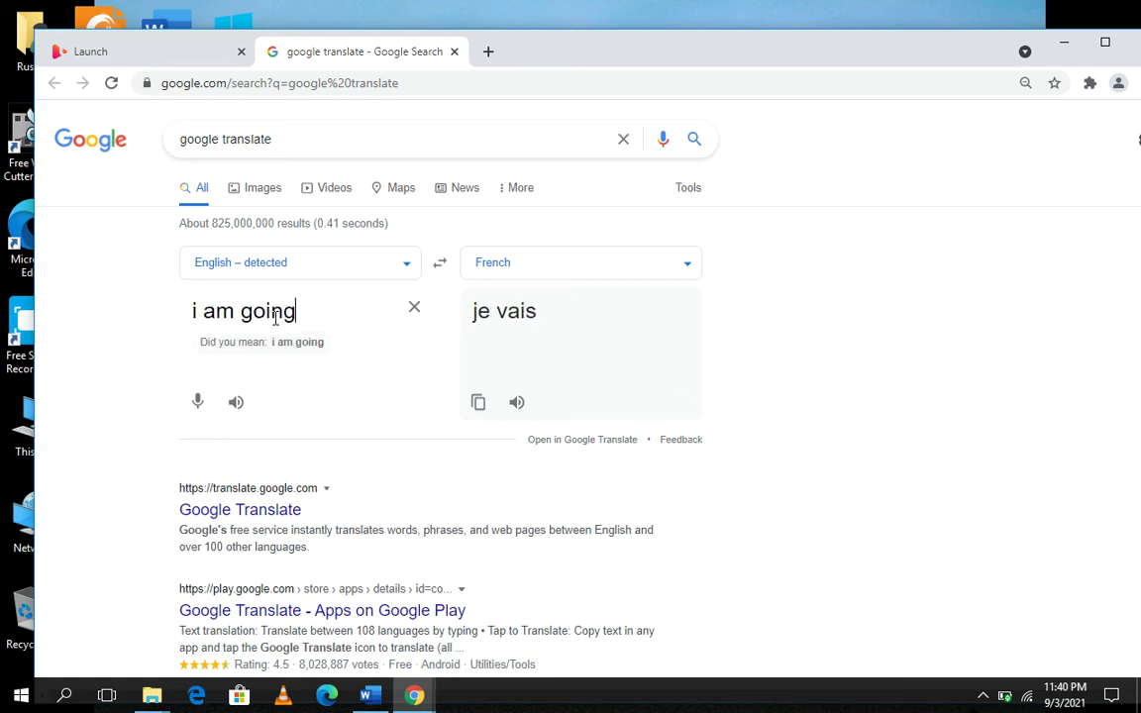
type("to")
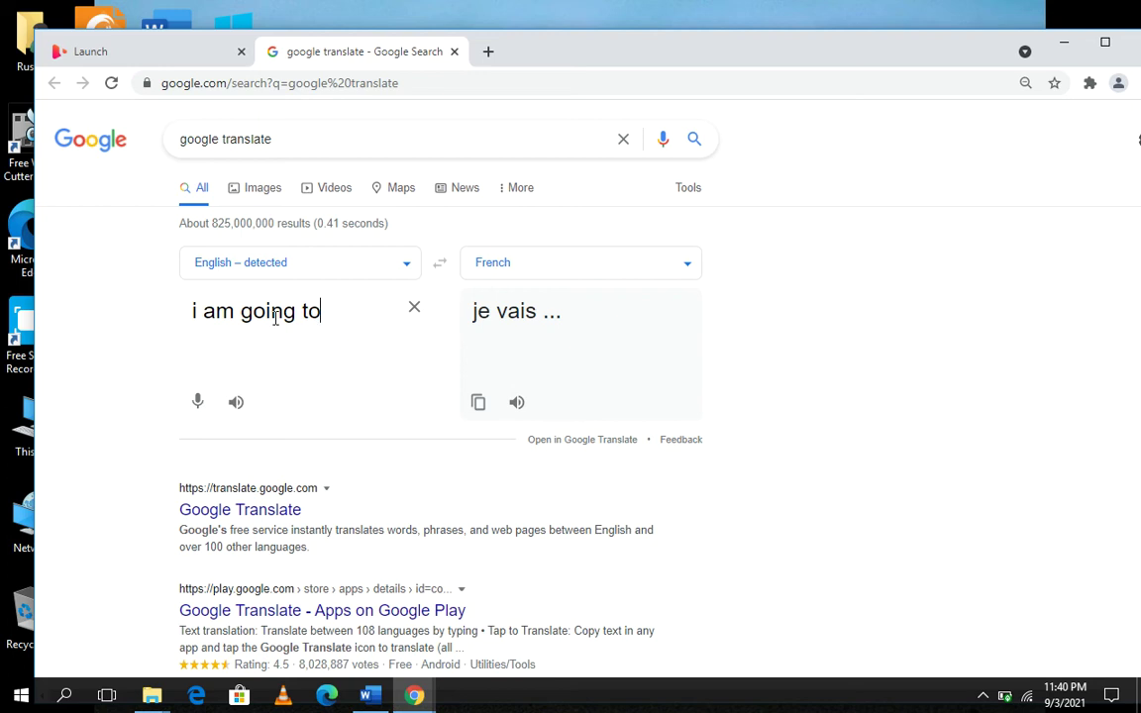
type(" school")
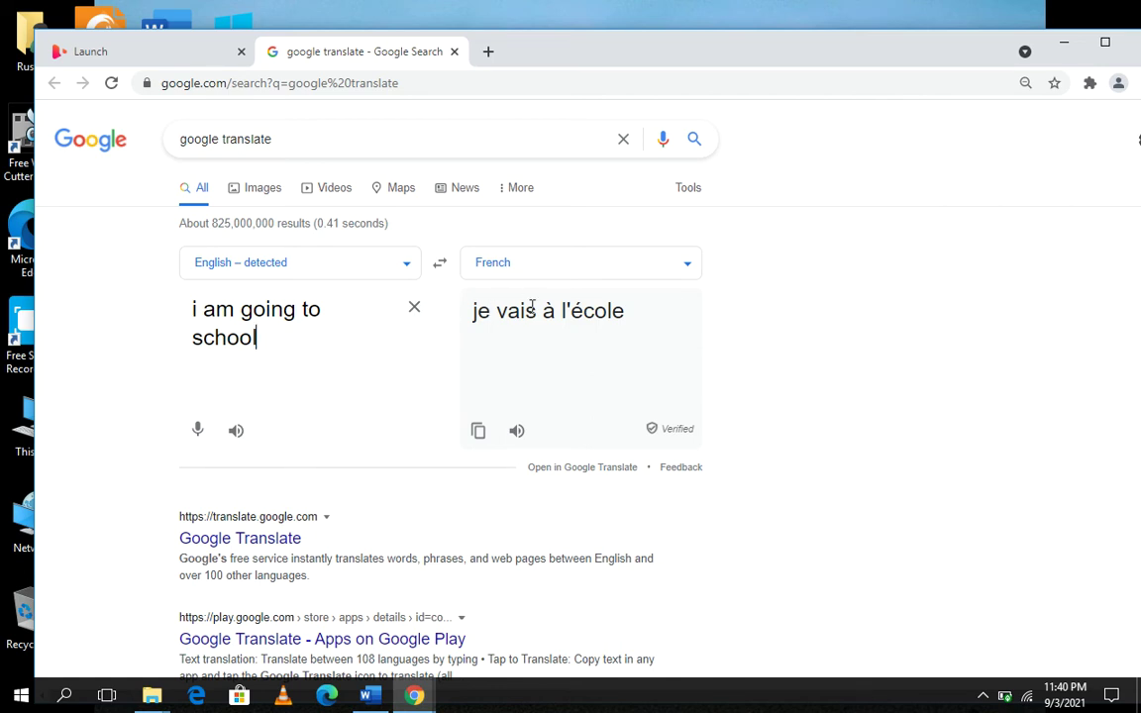
key("BackSpace")
key("BackSpace")
key("BackSpace")
key("BackSpace")
key("BackSpace")
key("BackSpace")
key("BackSpace")
key("BackSpace")
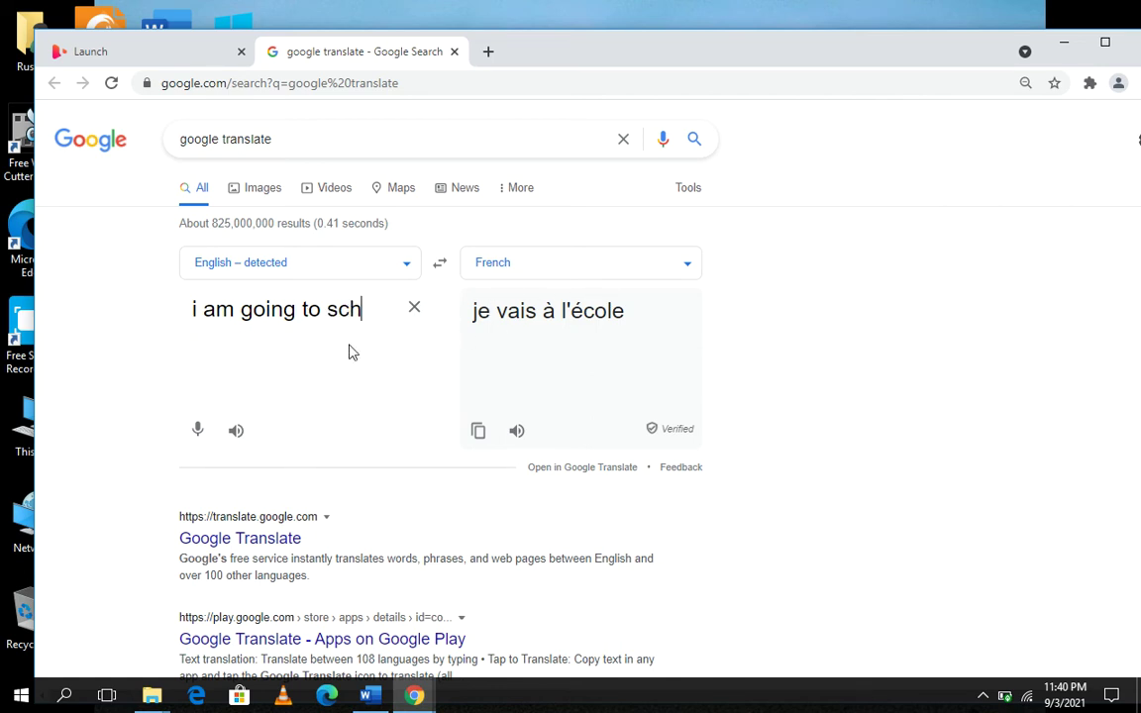
key("BackSpace")
key("BackSpace")
key("BackSpace")
key("BackSpace")
key("BackSpace")
key("BackSpace")
key("BackSpace")
key("BackSpace")
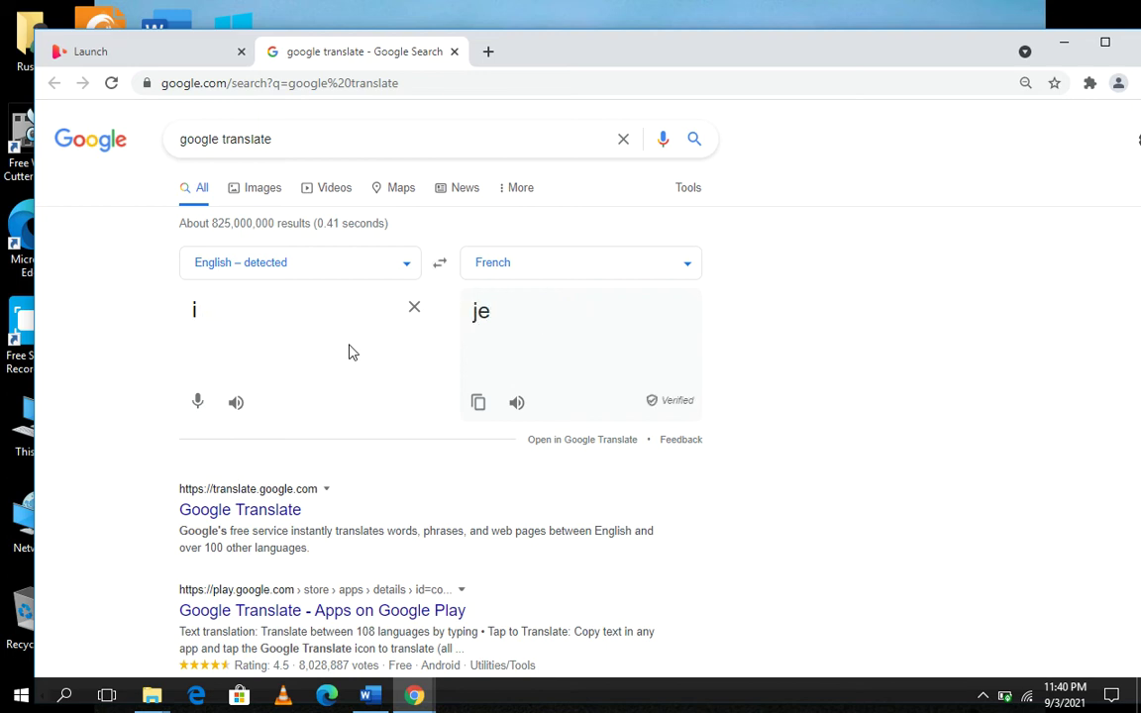
type("ca")
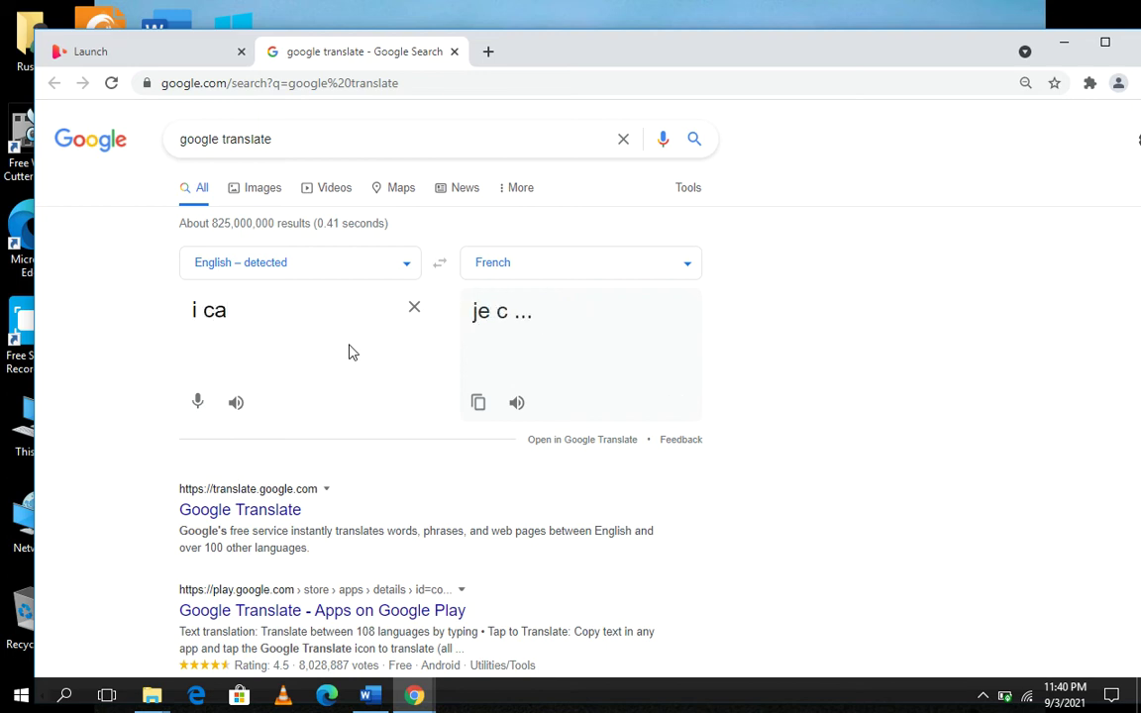
type("n sp")
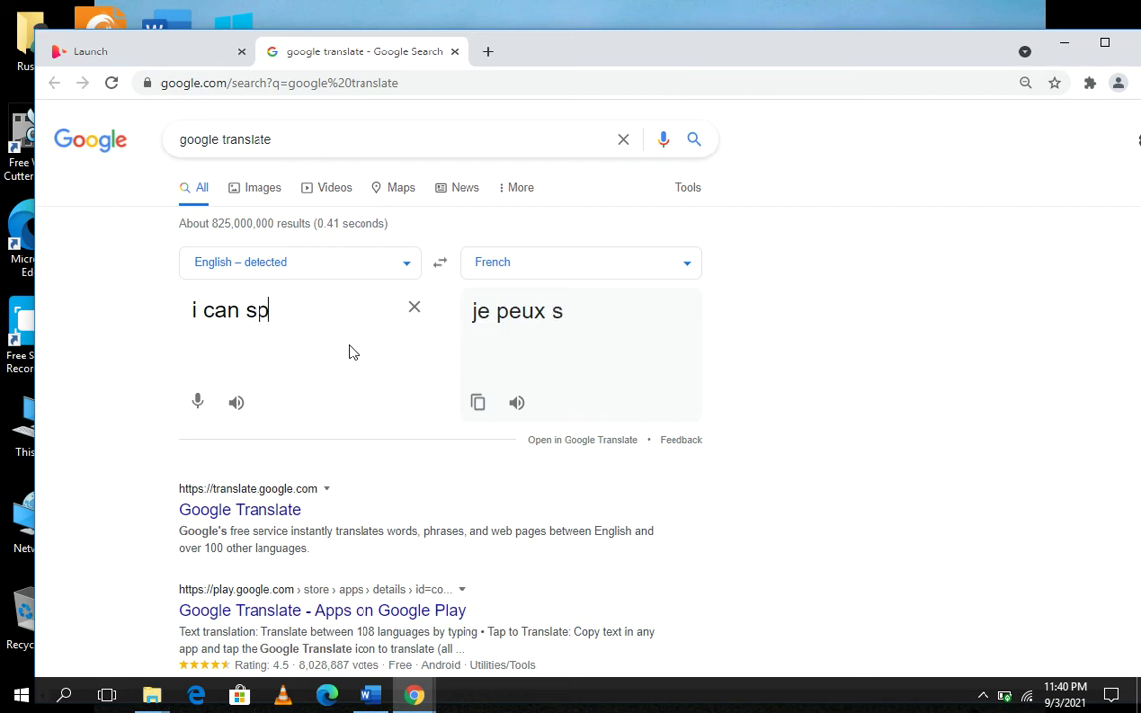
type("eek ")
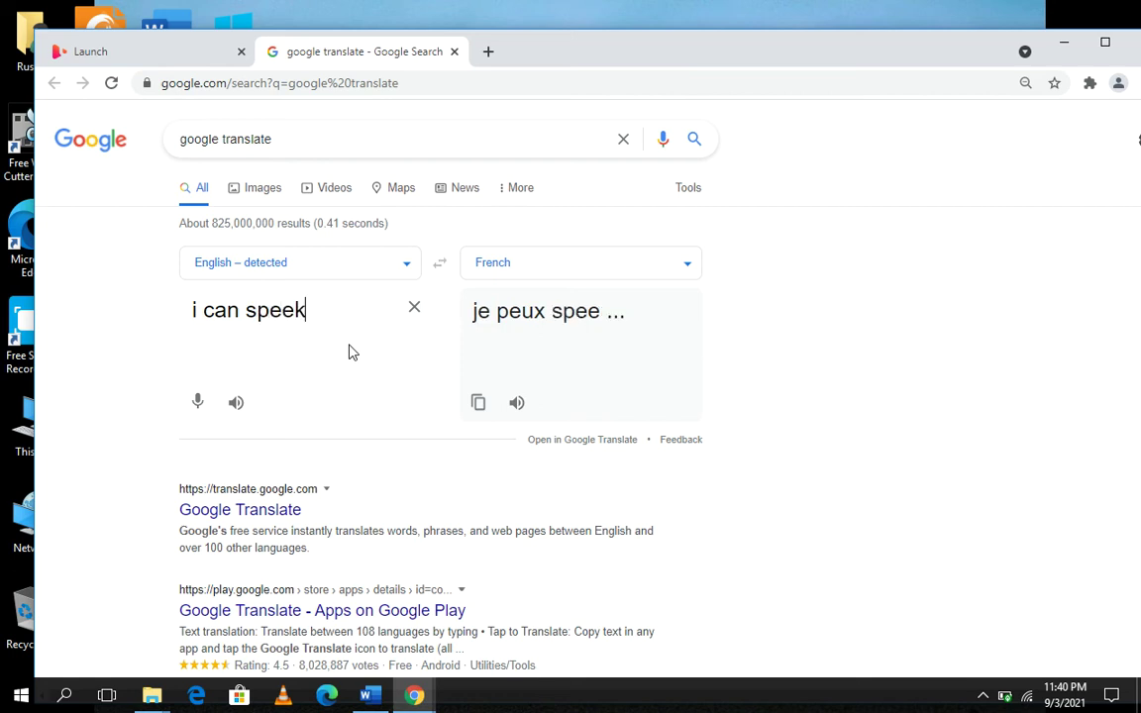
type("e")
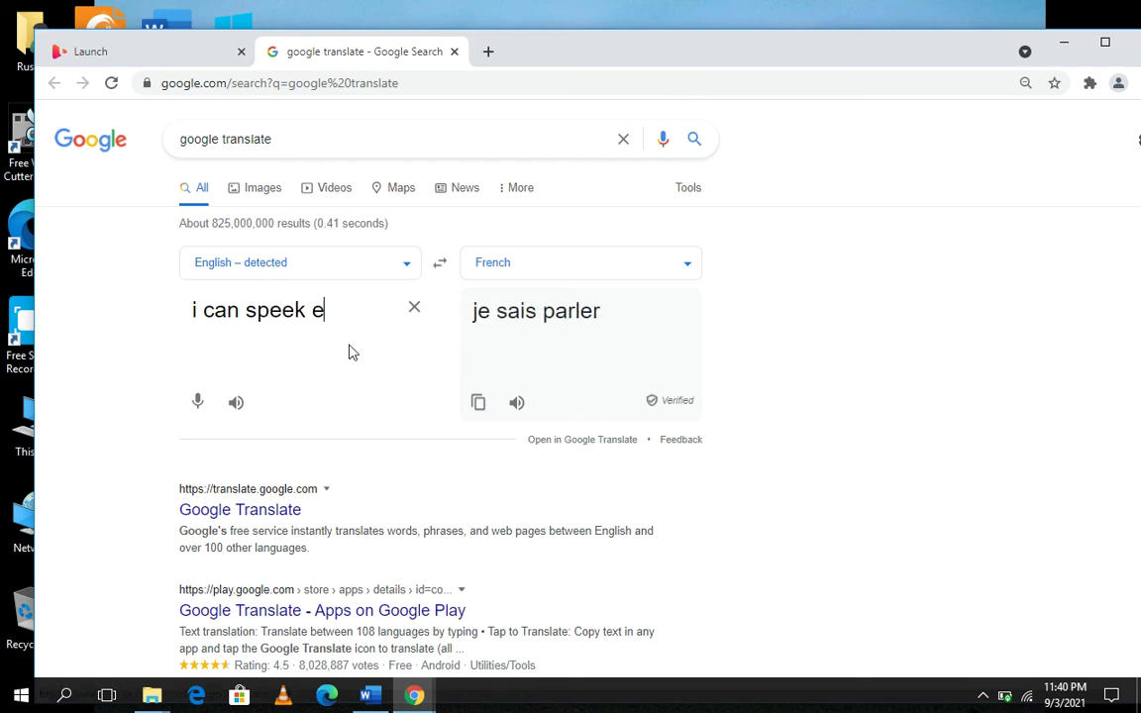
type("ngl")
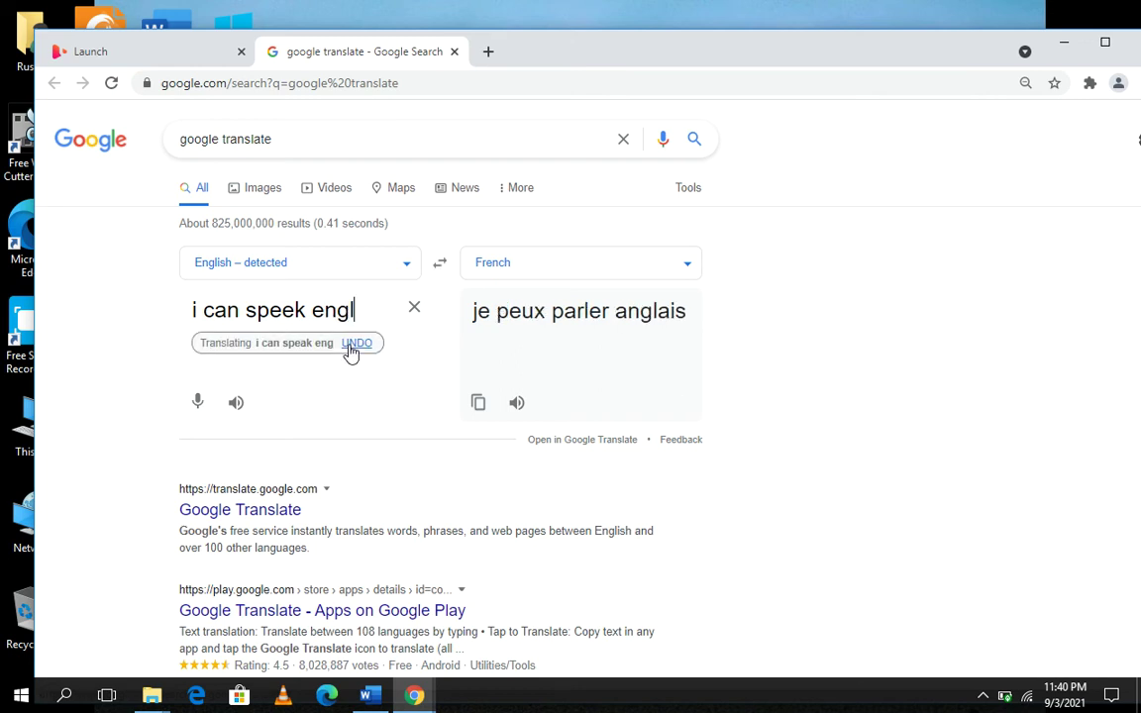
type("ish")
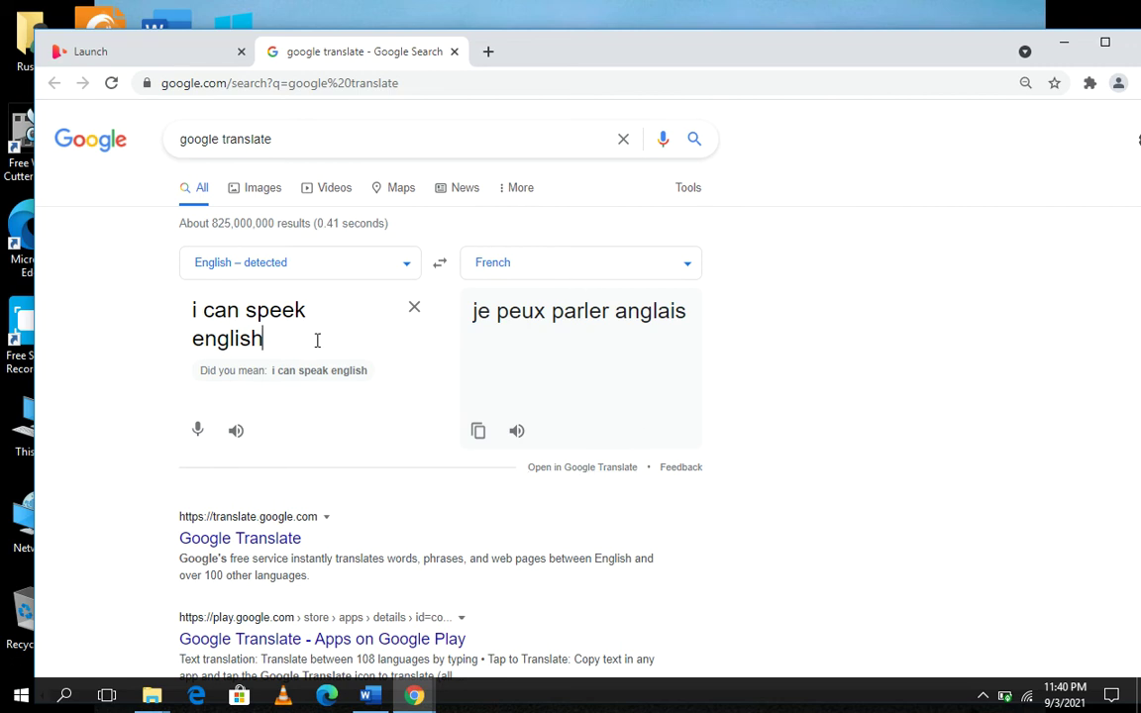
key("BackSpace")
key("BackSpace")
key("BackSpace")
key("BackSpace")
key("BackSpace")
key("BackSpace")
key("BackSpace")
key("BackSpace")
key("BackSpace")
key("BackSpace")
key("BackSpace")
key("BackSpace")
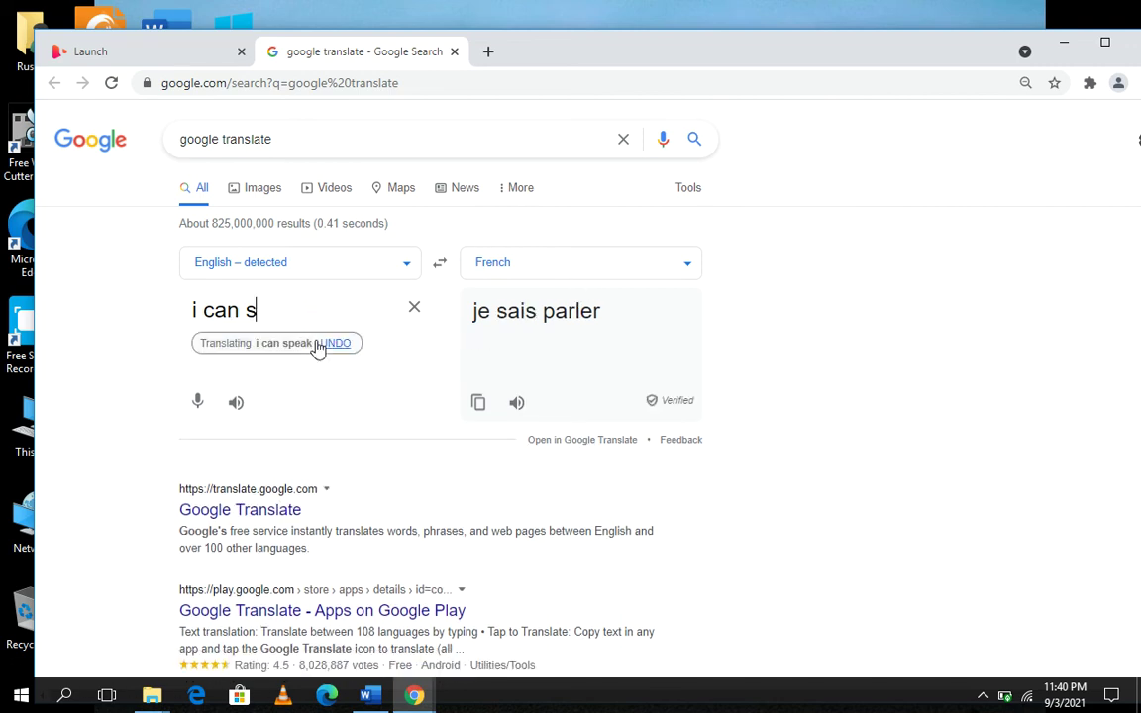
key("BackSpace")
key("BackSpace")
key("BackSpace")
key("BackSpace")
key("BackSpace")
key("BackSpace")
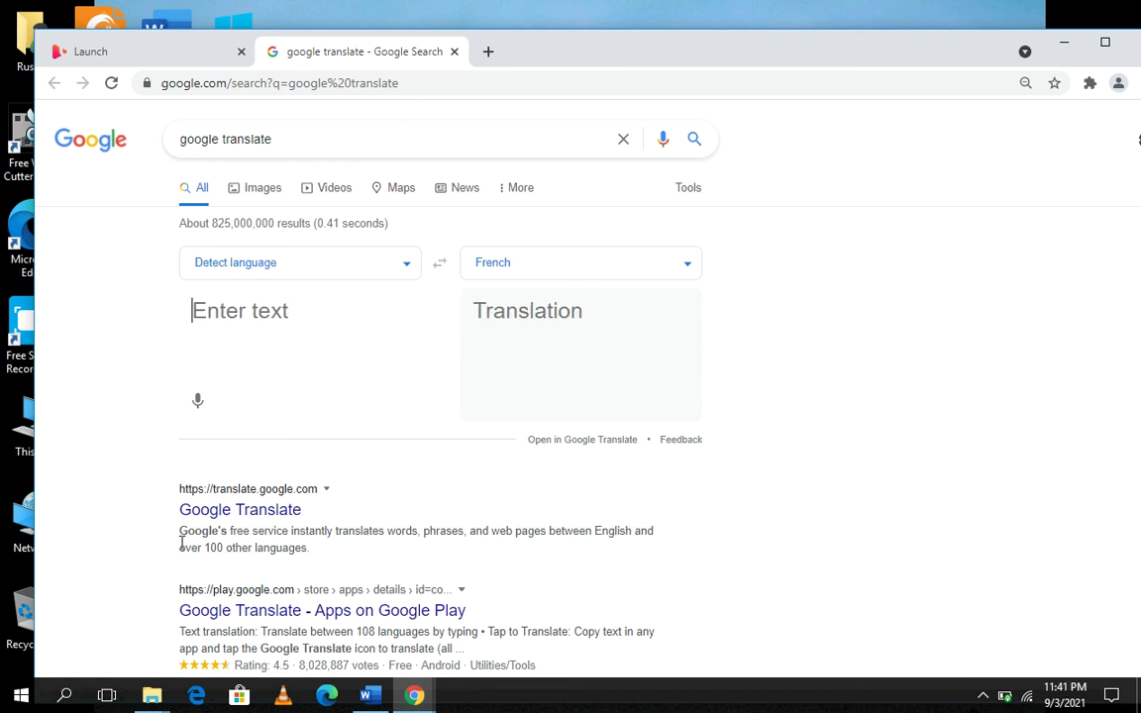
Copy the Word paragraph beginning 'how are you all out there please'.
left_click(372, 701)
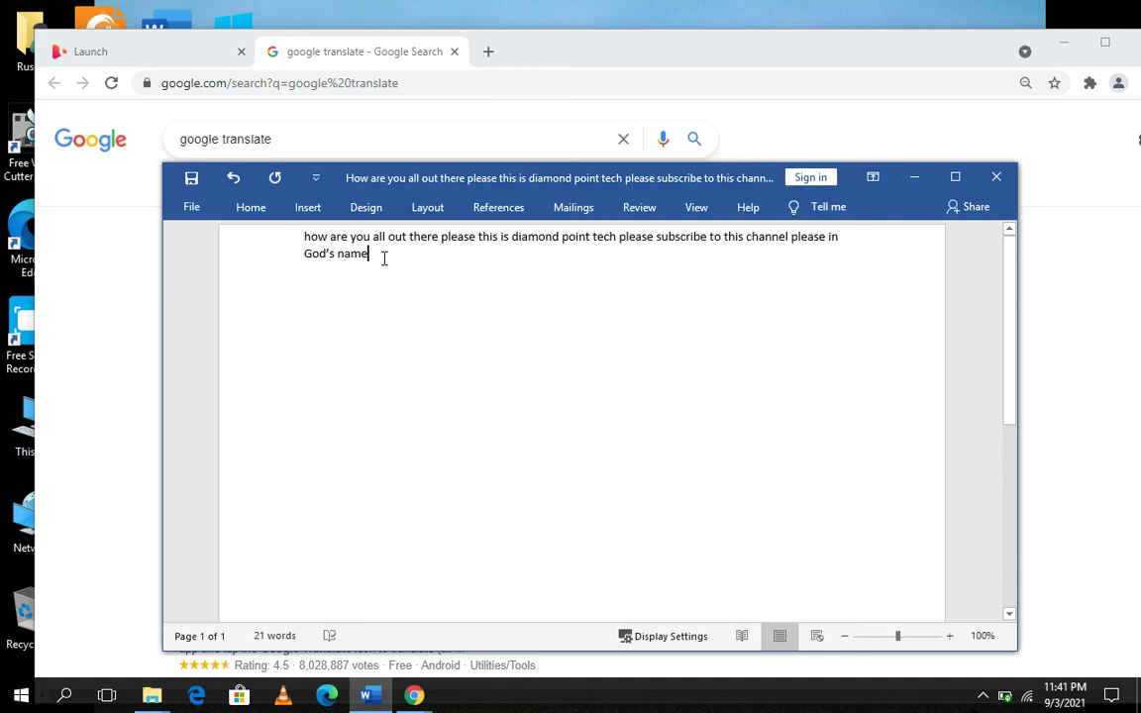
left_click_drag(384, 258, 311, 247)
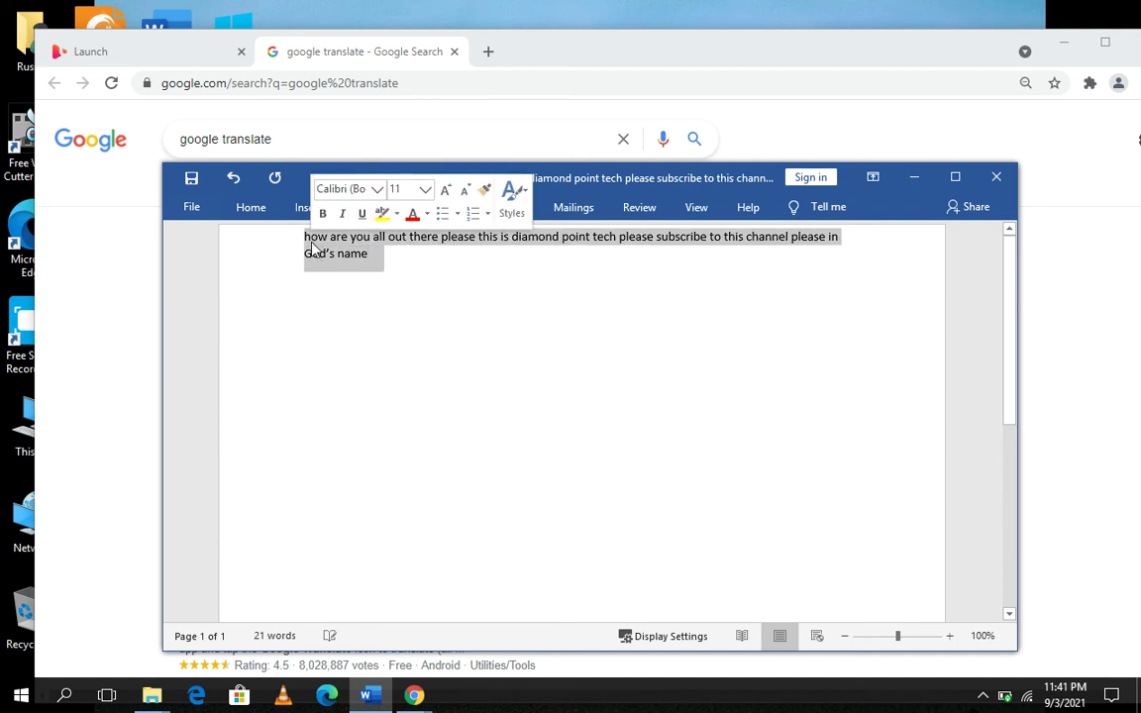
right_click(312, 248)
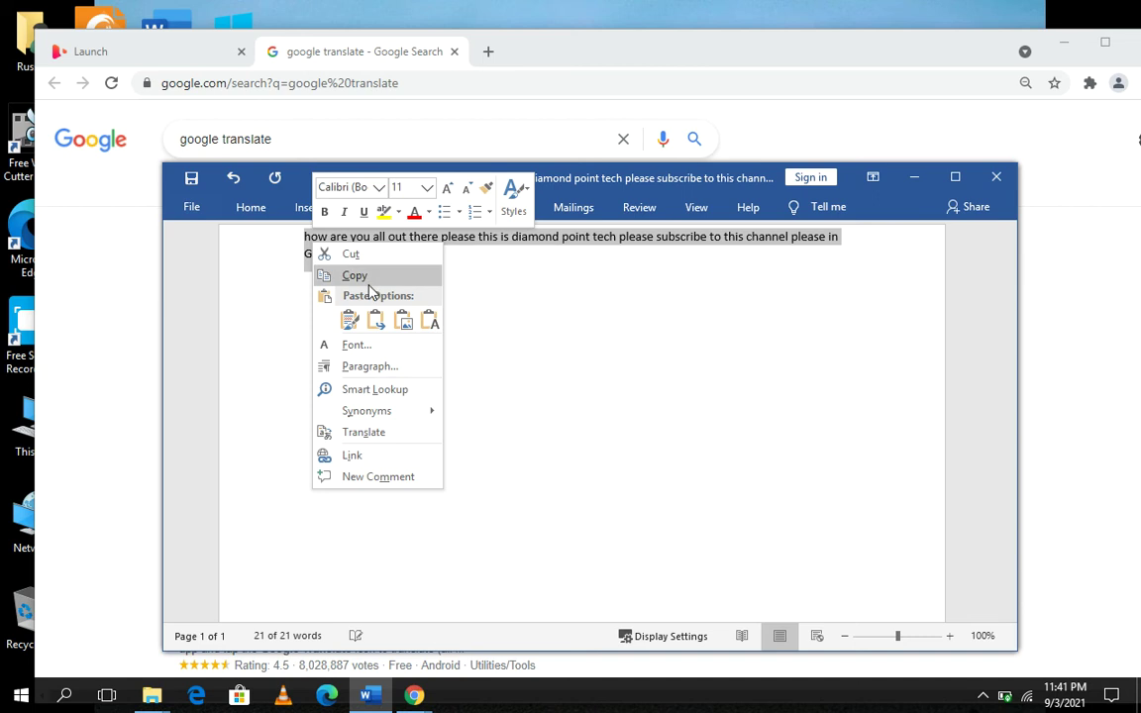
left_click(367, 279)
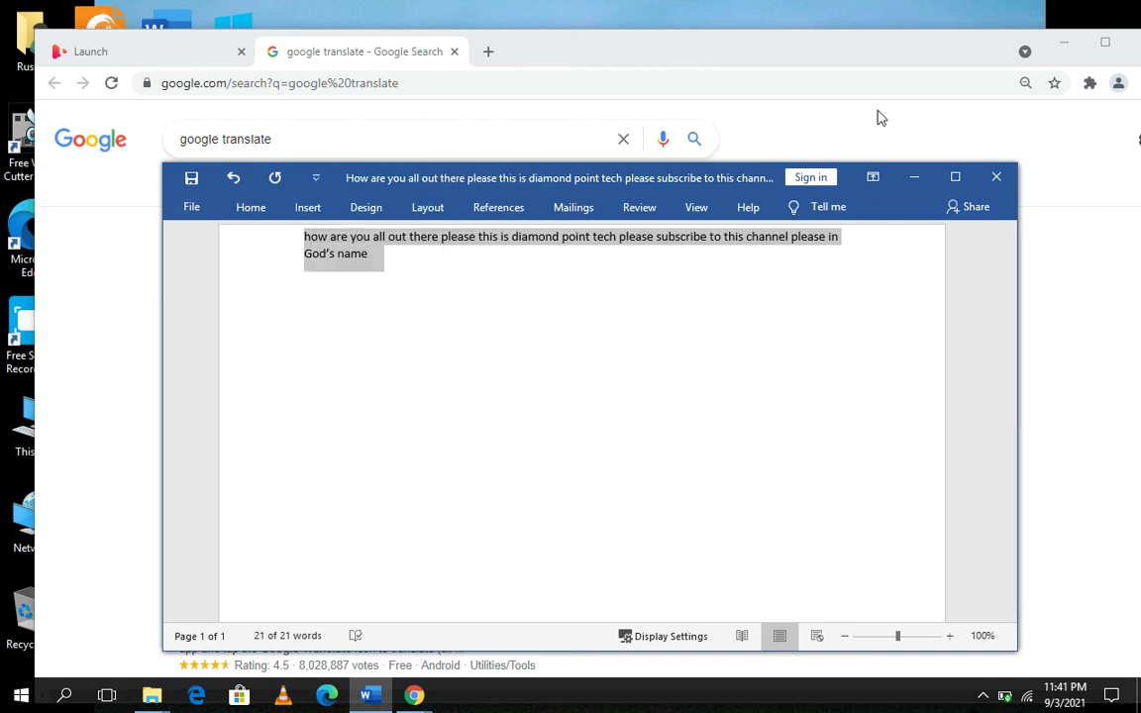
Paste the Word paragraph into the input box, getting French starting 'comment allez-vous tous là-bas'.
left_click(912, 176)
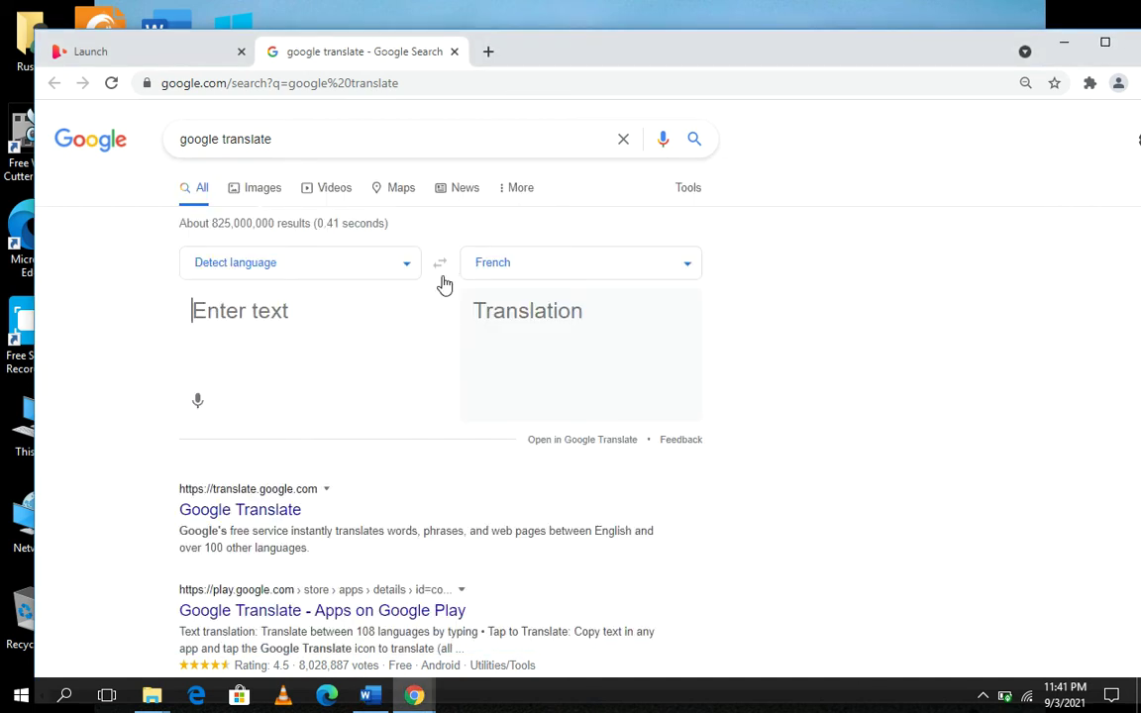
left_click(212, 297)
right_click(258, 336)
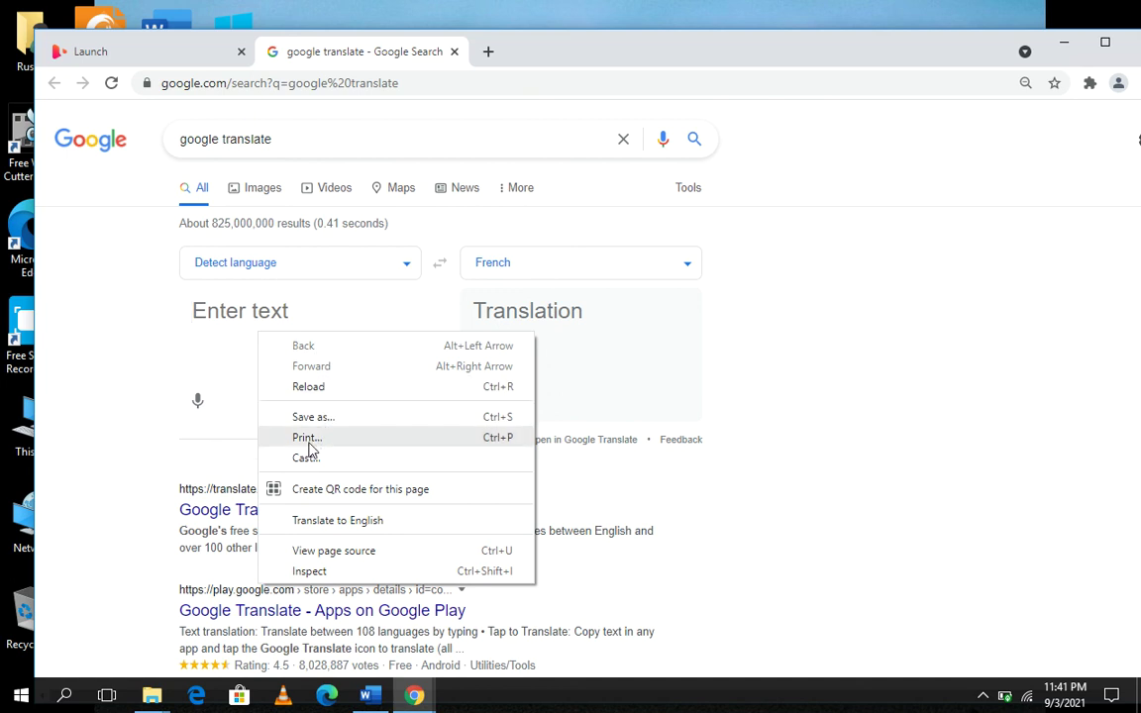
left_click(245, 375)
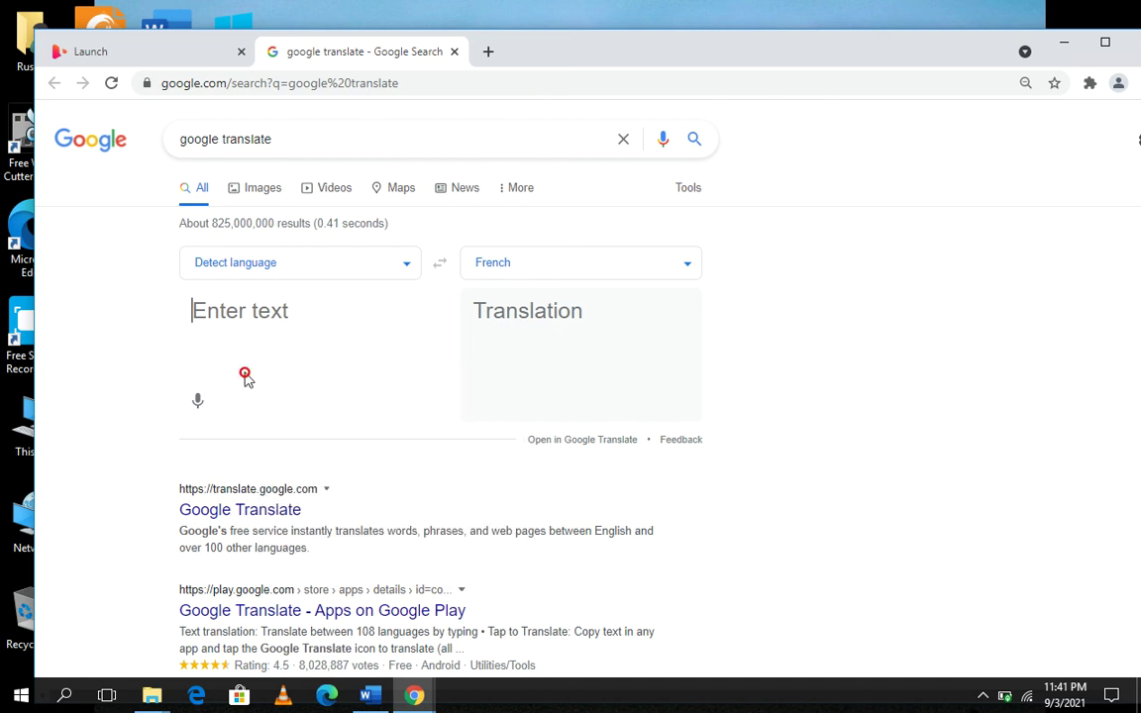
right_click(245, 376)
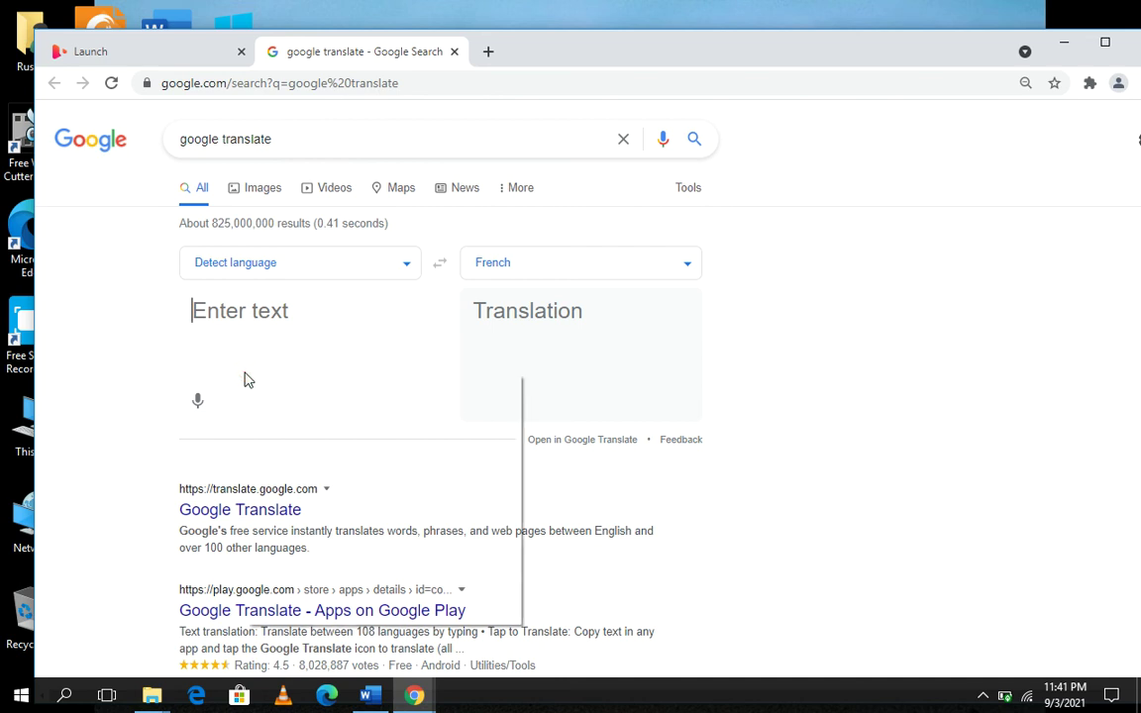
left_click(232, 355)
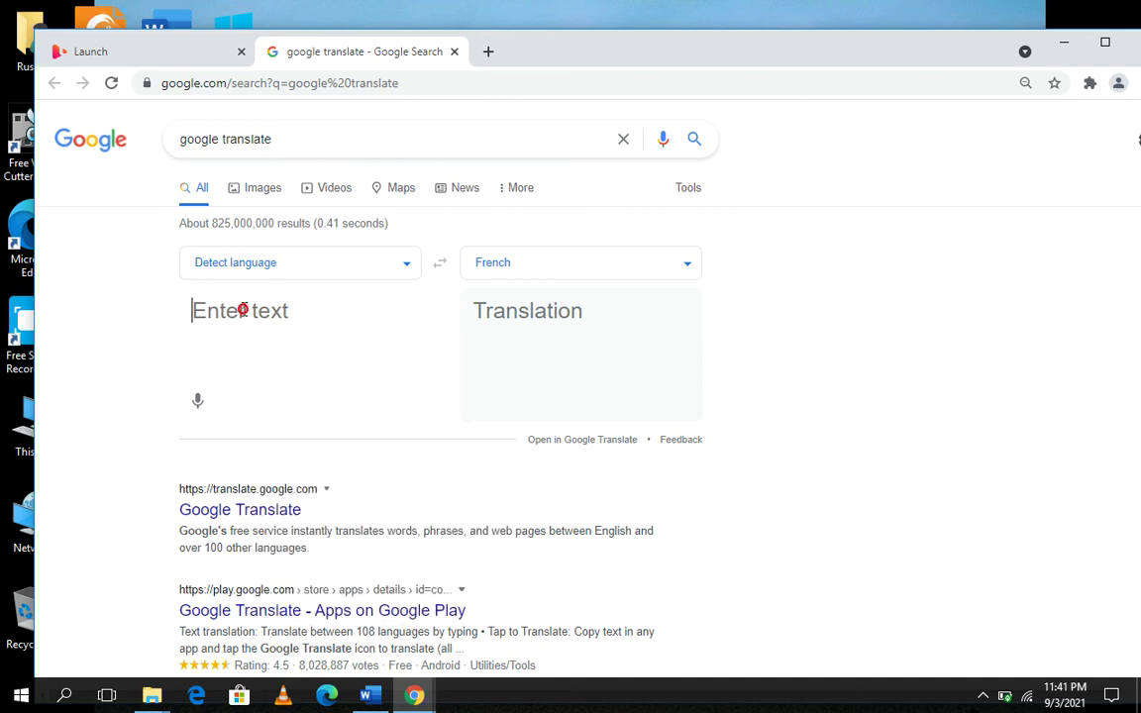
right_click(242, 309)
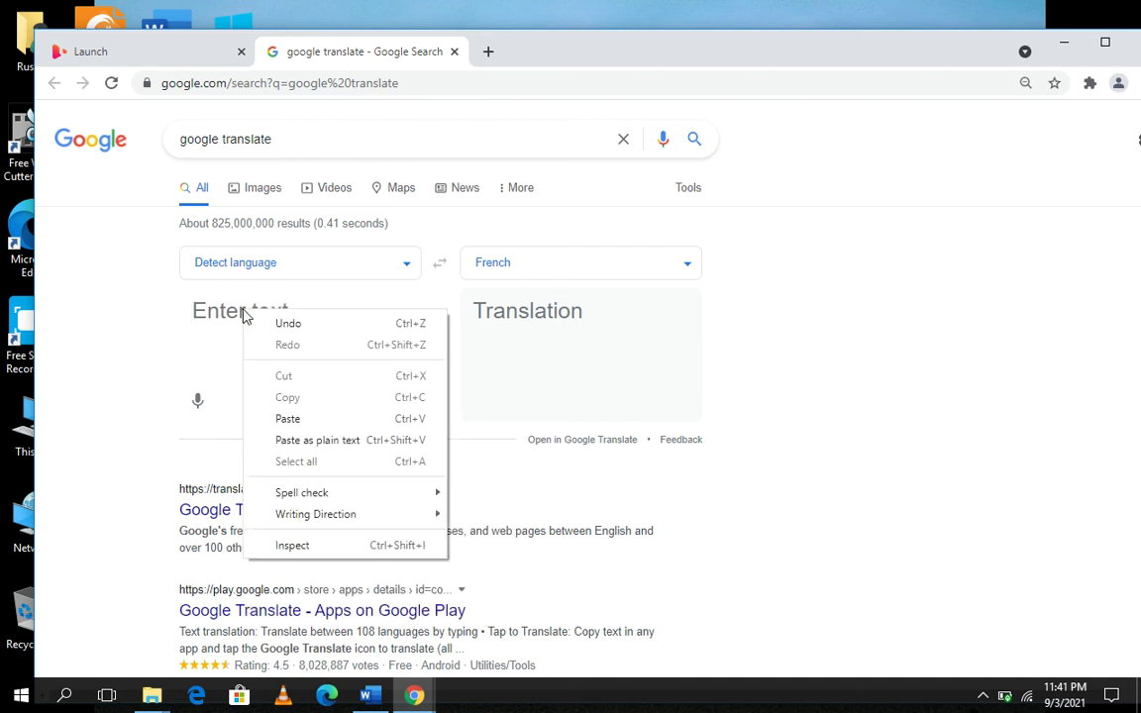
left_click(326, 419)
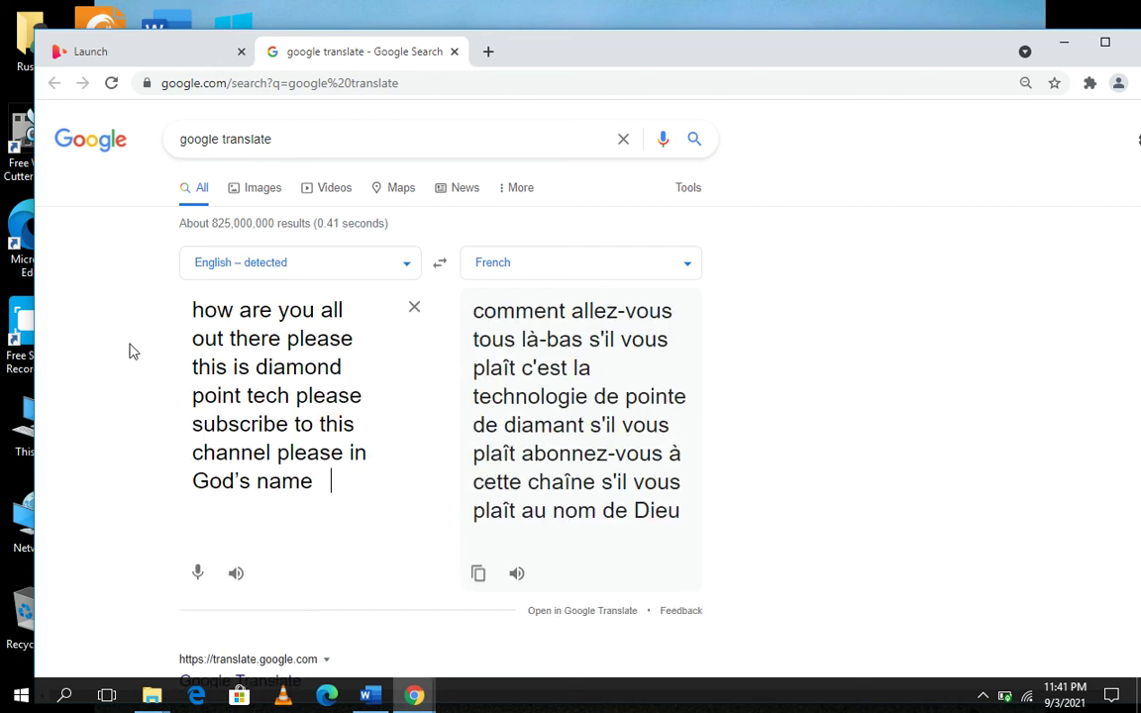